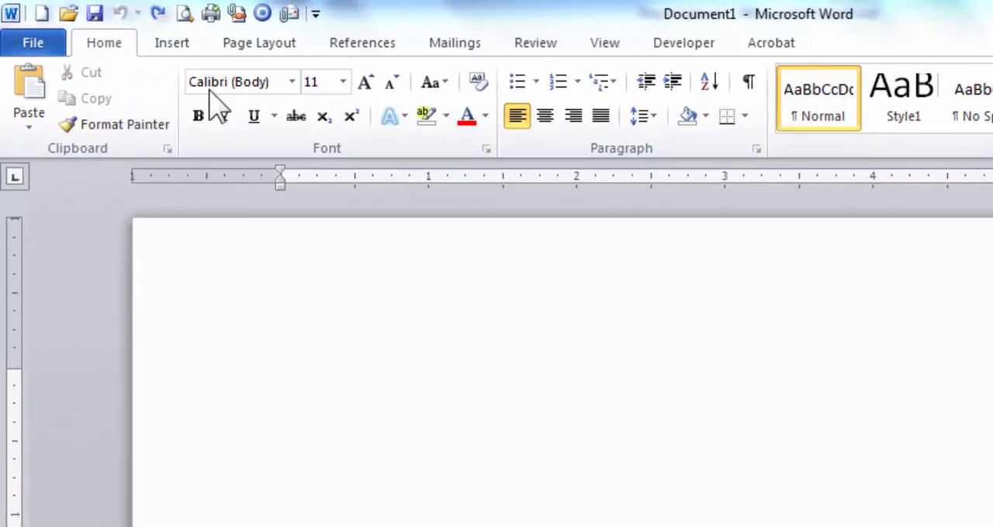
Step: Insert a table with four columns and five rows into the blank document
click(194, 54)
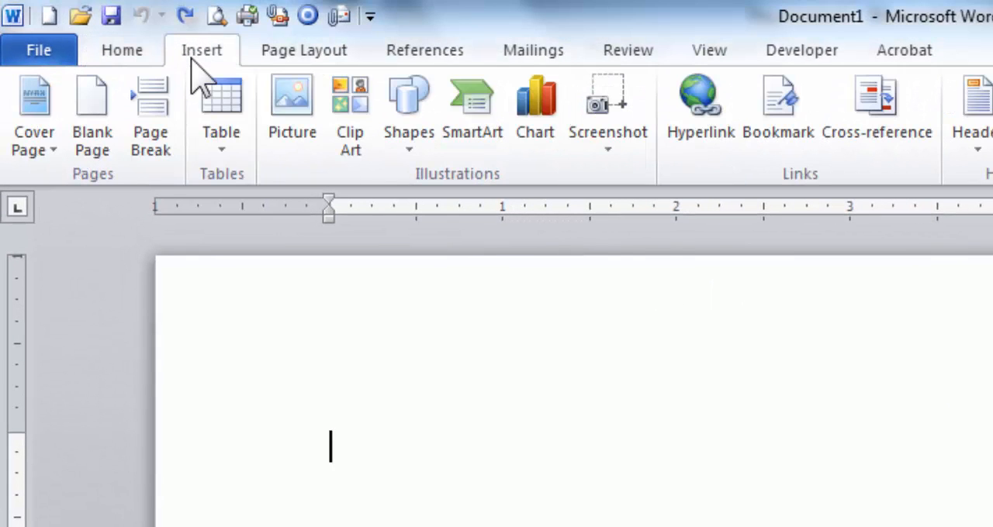
click(244, 106)
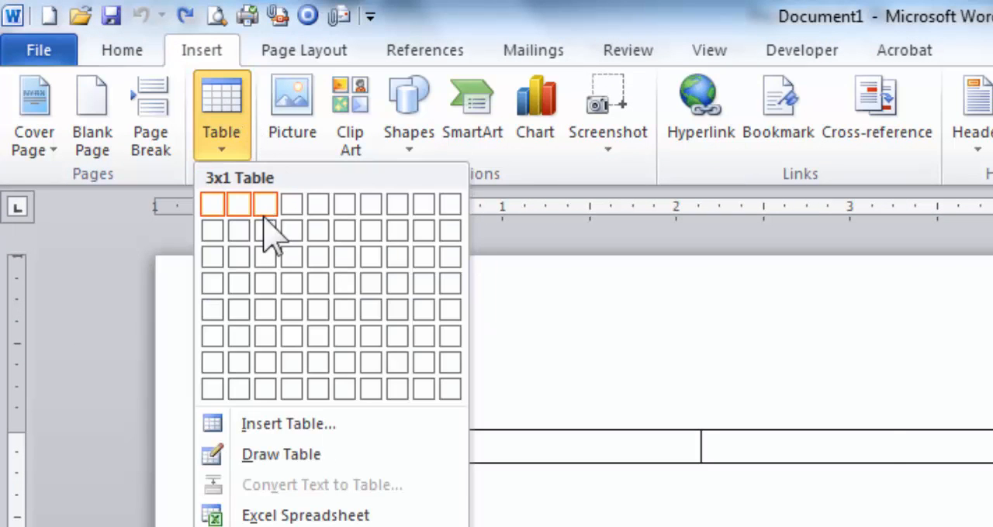
click(290, 308)
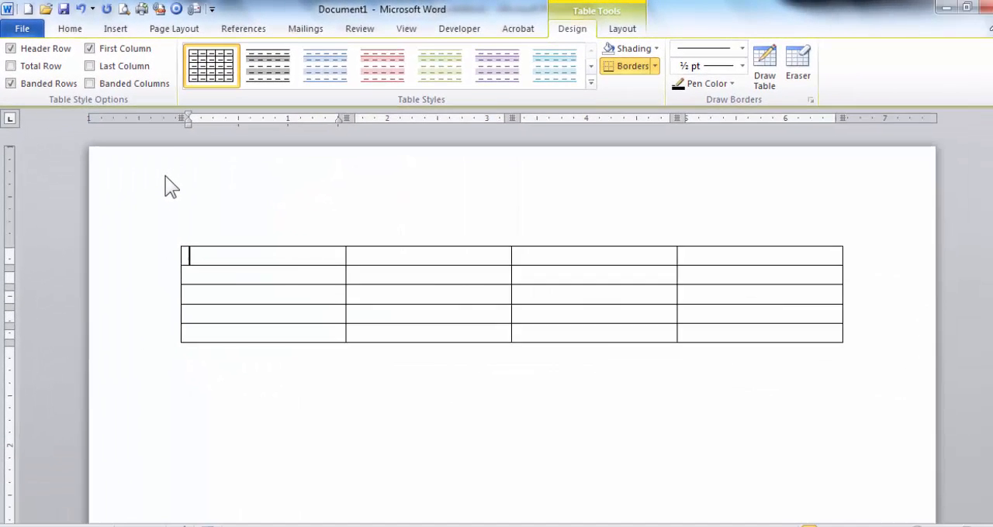
Step: Switch to PowerPoint and insert a table with 5 columns and 4 rows in the slide's content placeholder
click(383, 526)
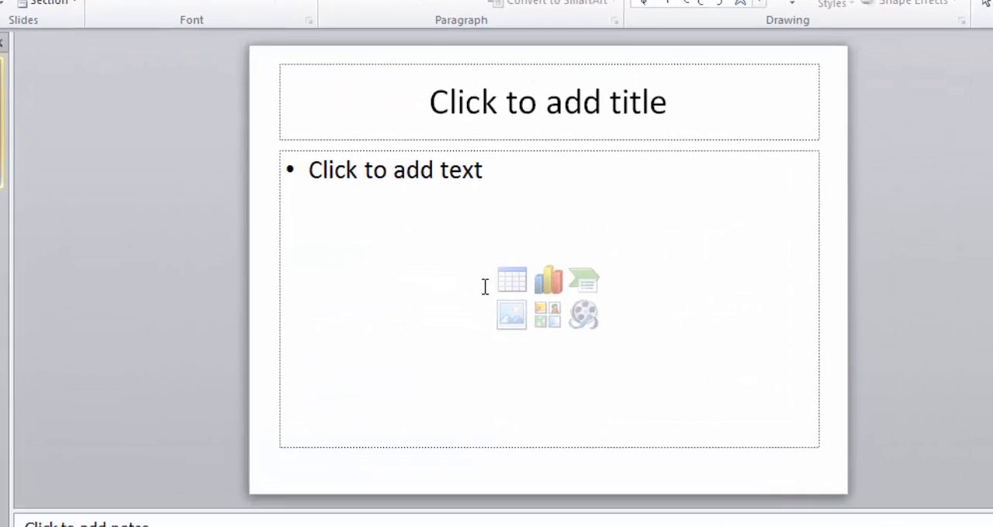
click(526, 307)
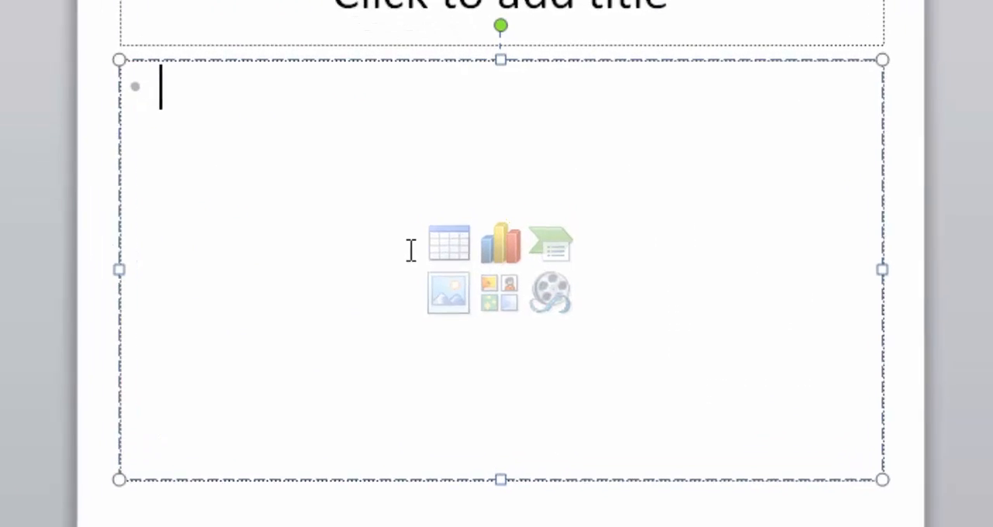
click(425, 237)
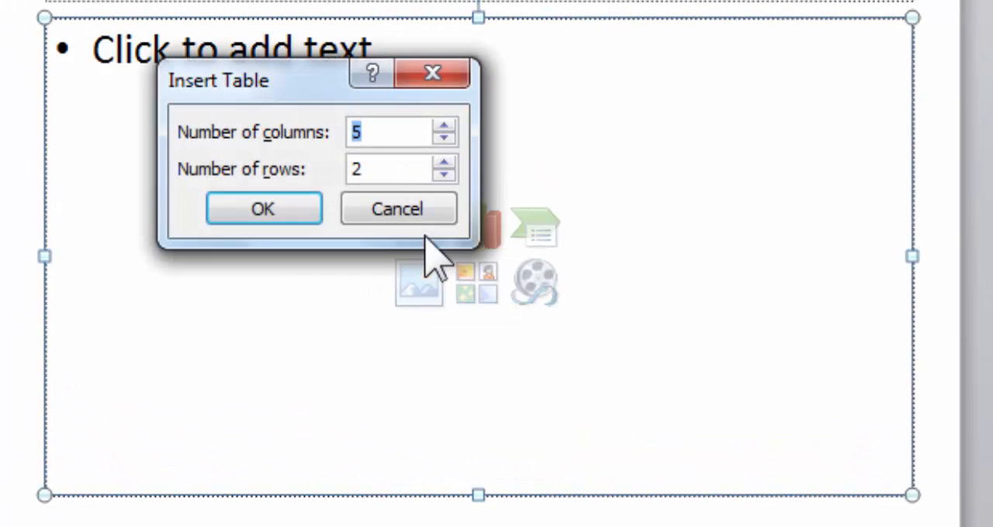
click(445, 162)
click(445, 162)
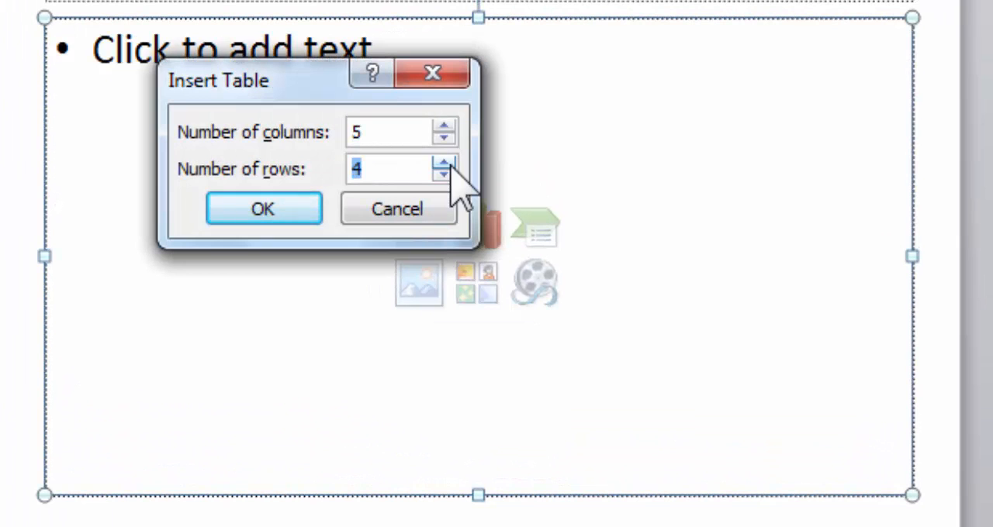
click(294, 210)
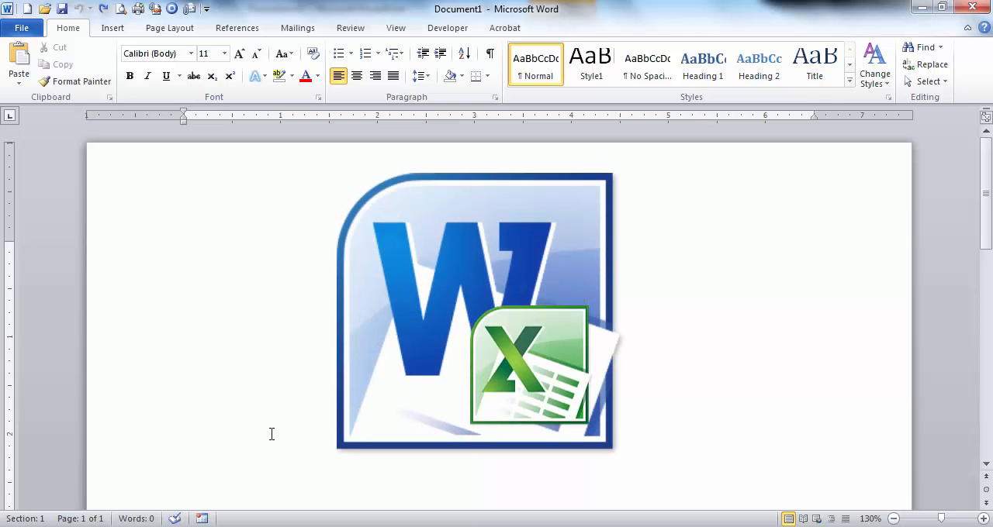
Step: Embed a blank Excel spreadsheet in the empty Word document
click(118, 33)
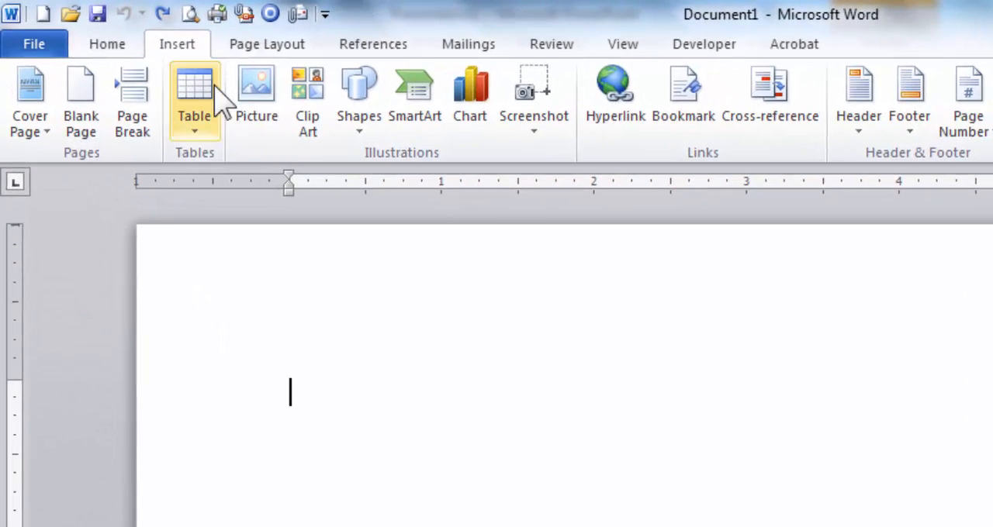
click(218, 97)
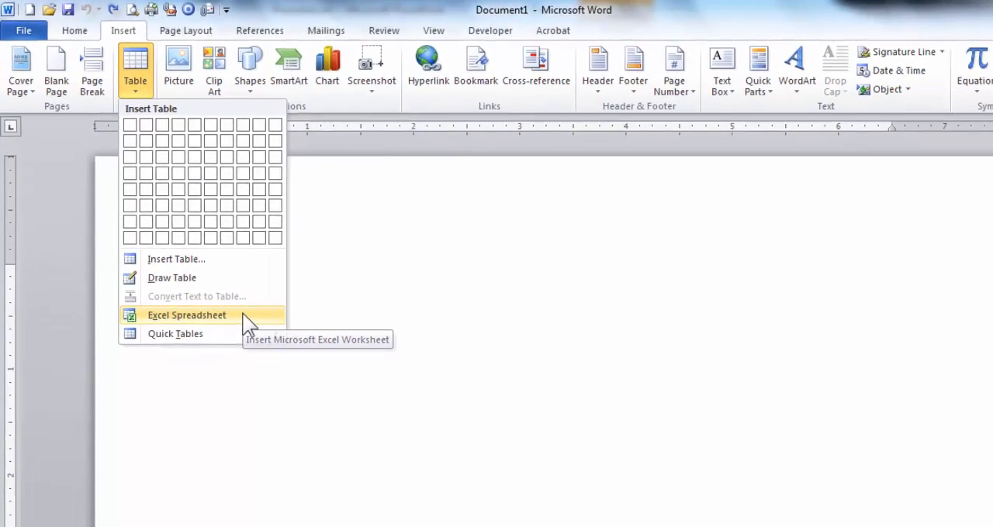
click(350, 458)
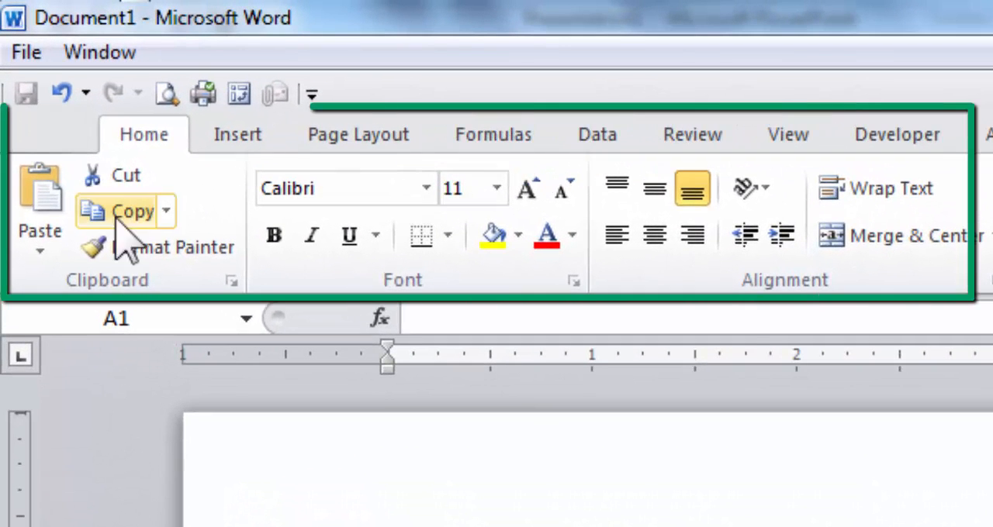
Step: Examine the Excel commands available for the embedded worksheet, from inserting and page layout through formulas, data, review, view and developer tools
click(226, 133)
click(350, 139)
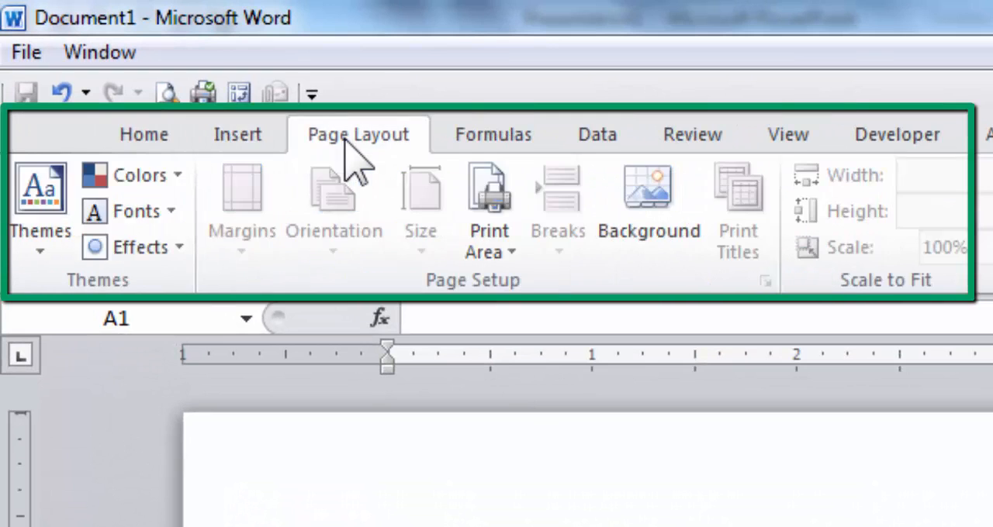
click(492, 140)
click(619, 144)
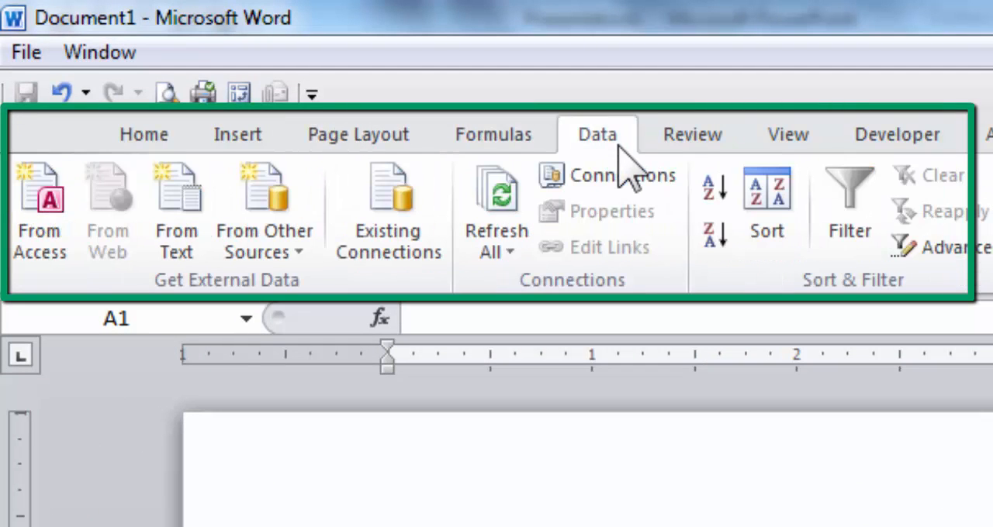
click(682, 138)
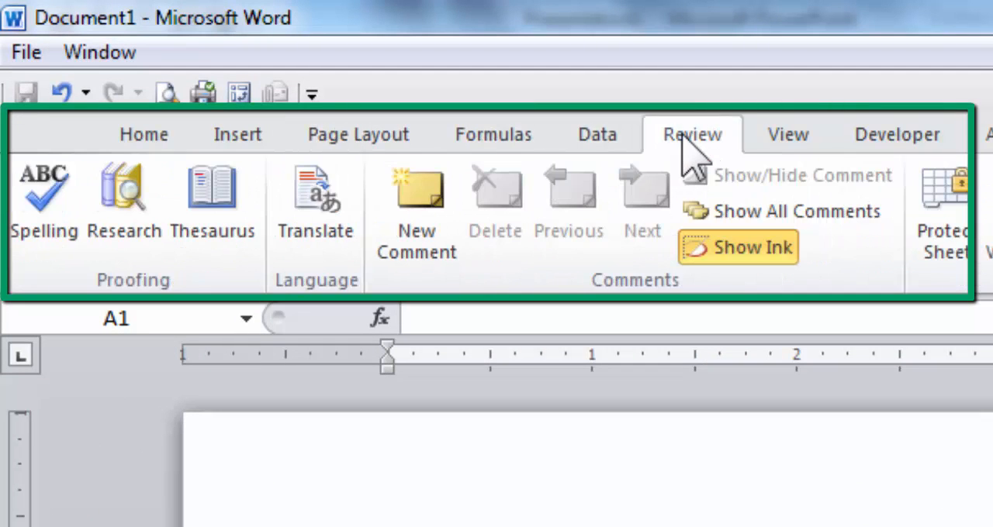
click(783, 147)
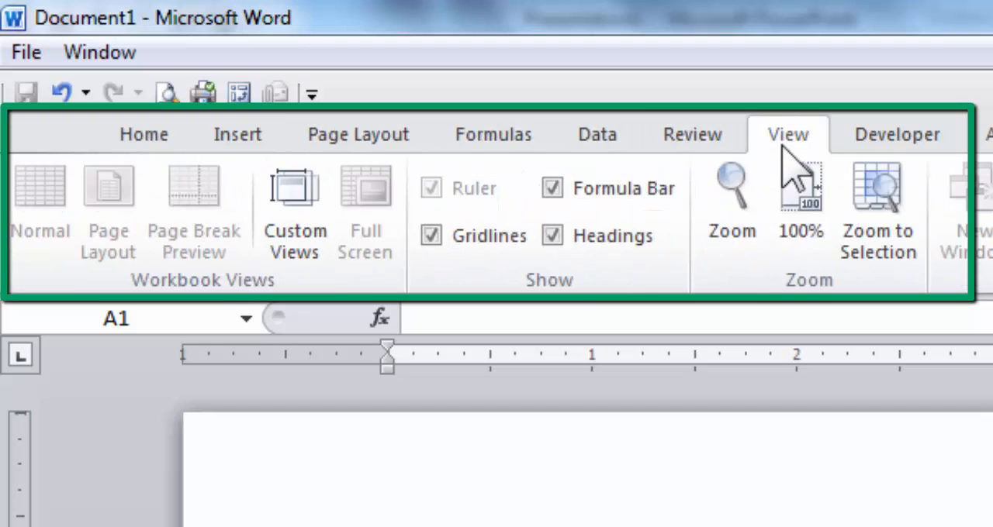
click(881, 151)
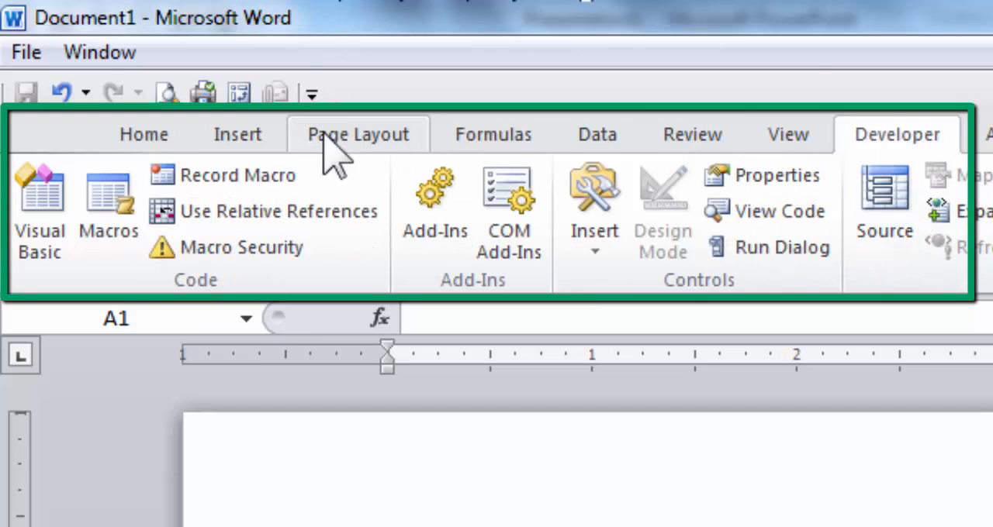
click(380, 138)
click(471, 144)
click(599, 138)
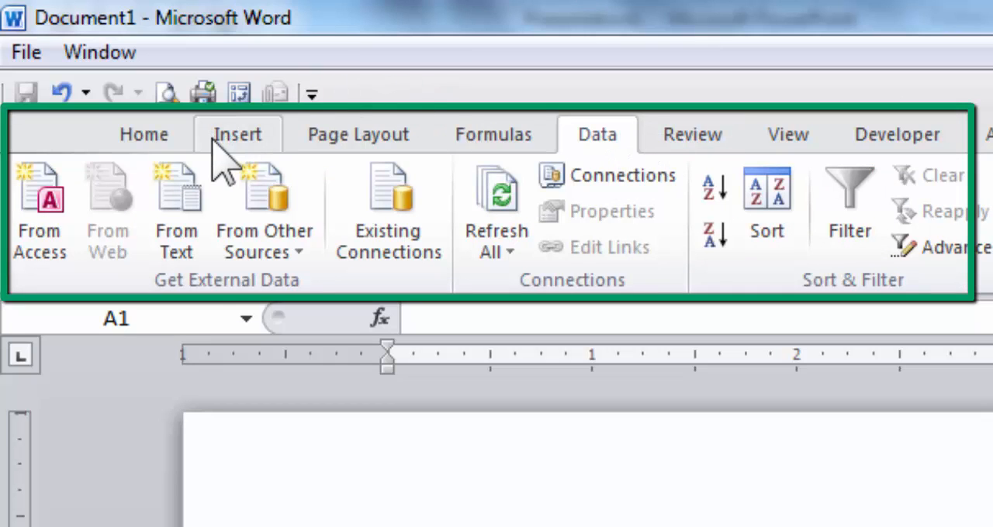
click(147, 136)
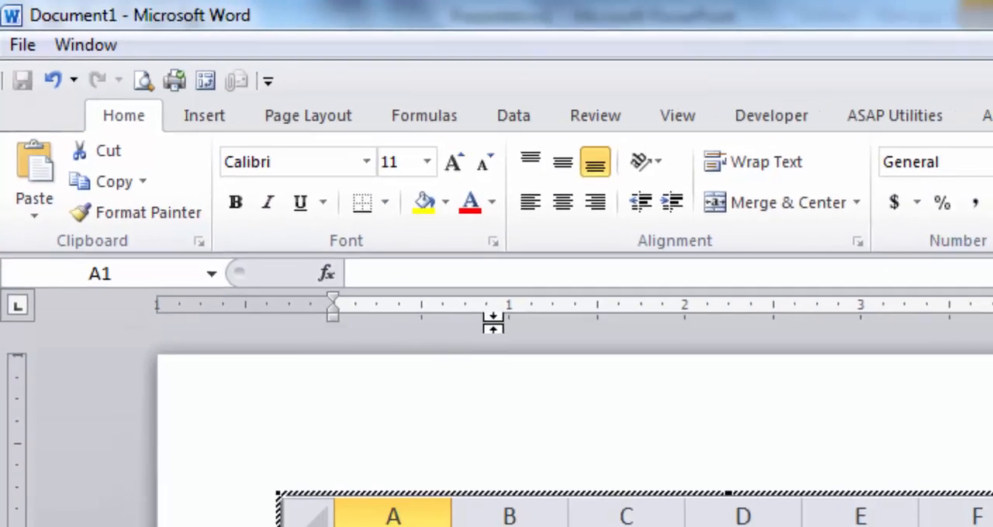
Step: Enter January in cell A2 and fill the month series down to May in A6
click(409, 526)
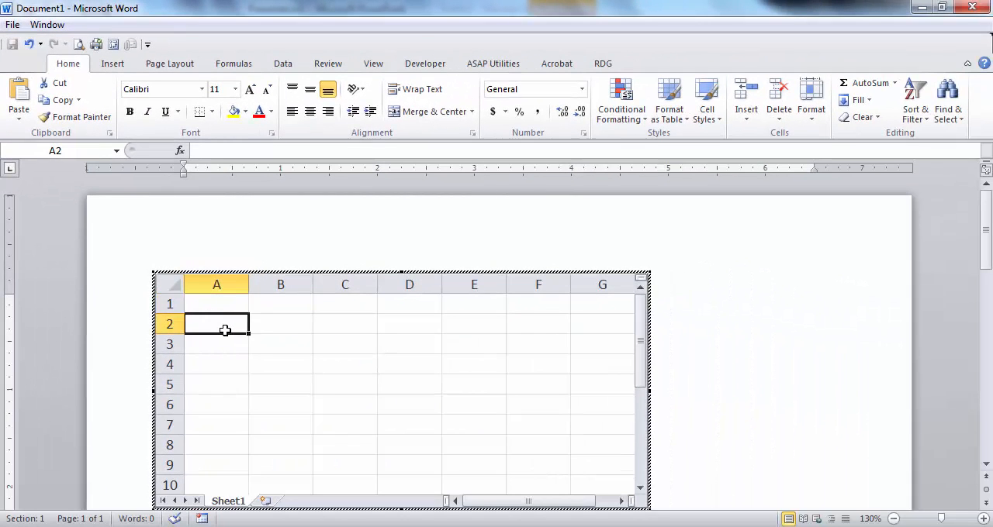
text(January)
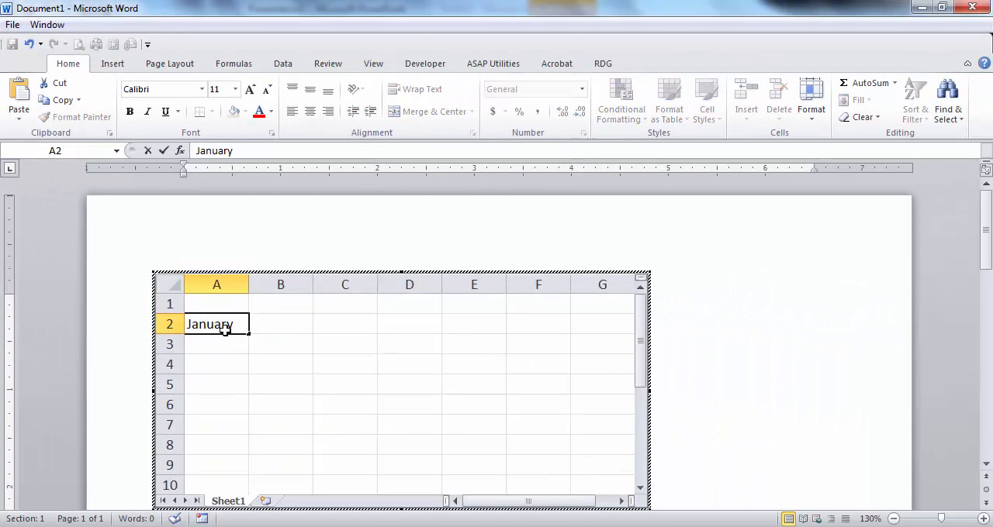
key(Return)
click(233, 326)
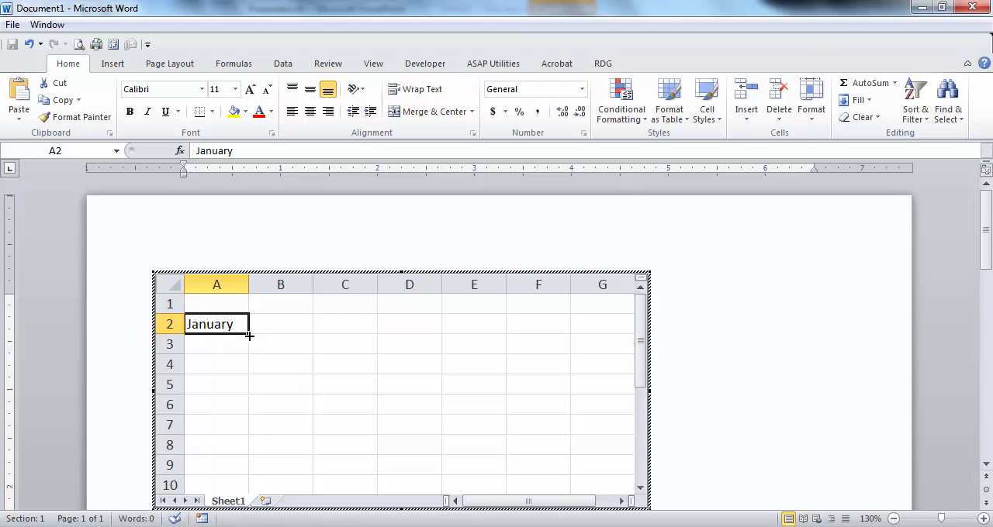
drag(248, 336, 256, 417)
Step: Enter Monday in cell B1 and fill the weekday series across to Friday in F1
click(275, 303)
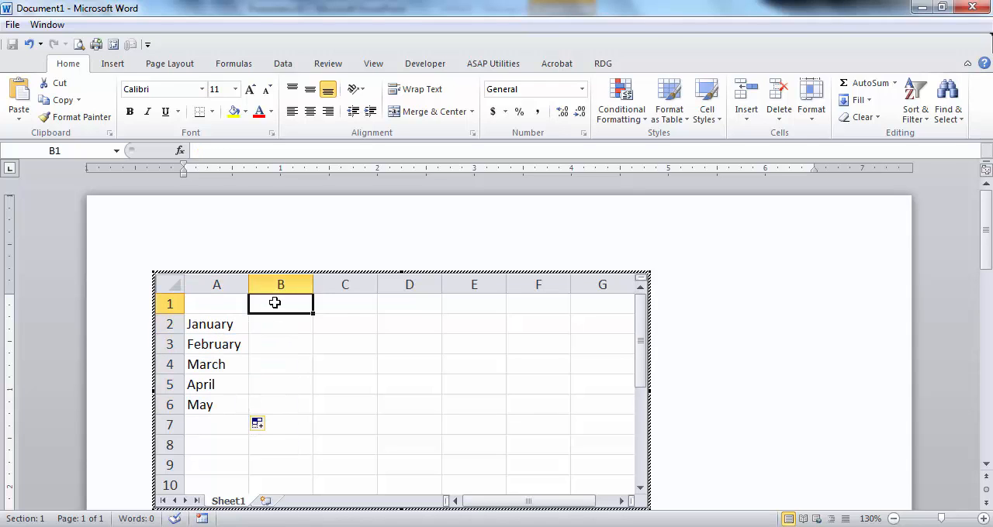
text(Monday)
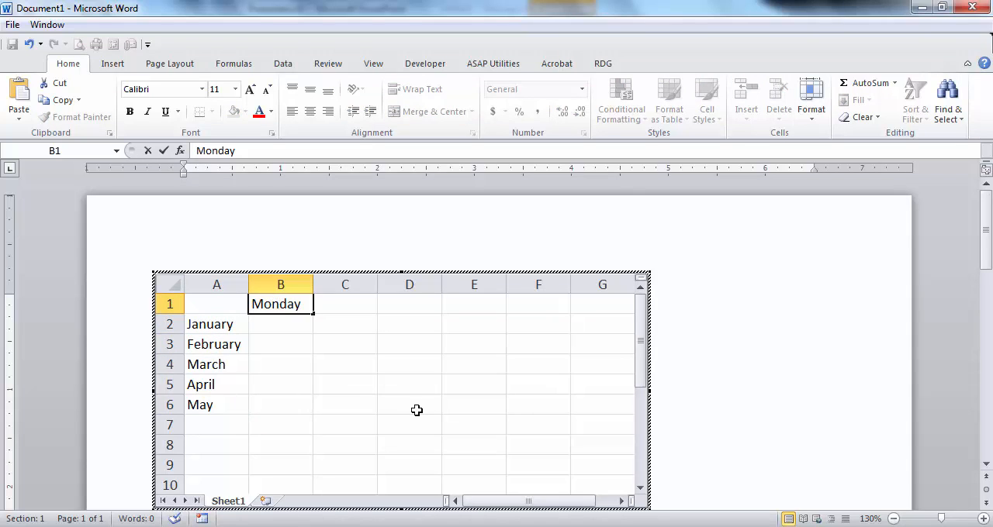
key(Return)
click(297, 307)
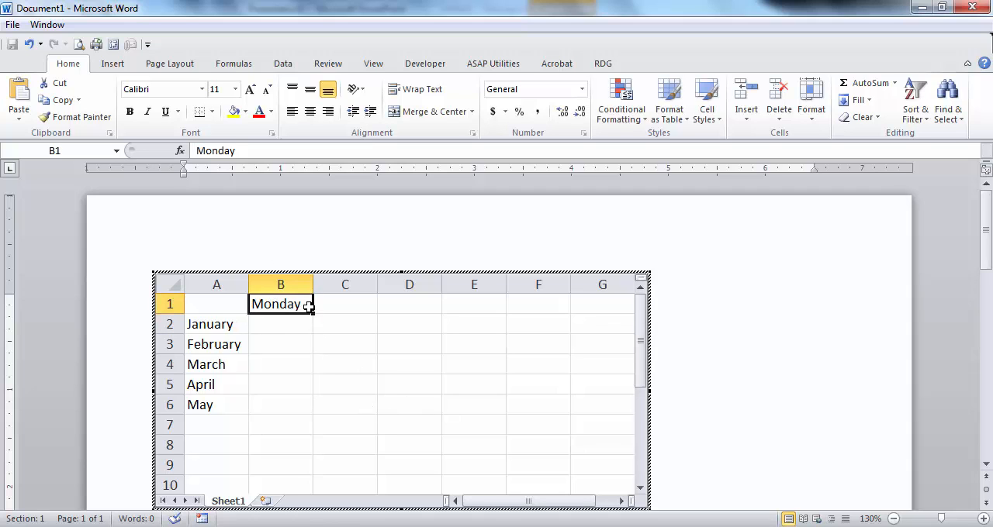
drag(315, 317, 572, 370)
Step: Fill the range B2:F6 with the formula =RANDBETWEEN(100,500)
drag(288, 322, 535, 408)
text(=rand)
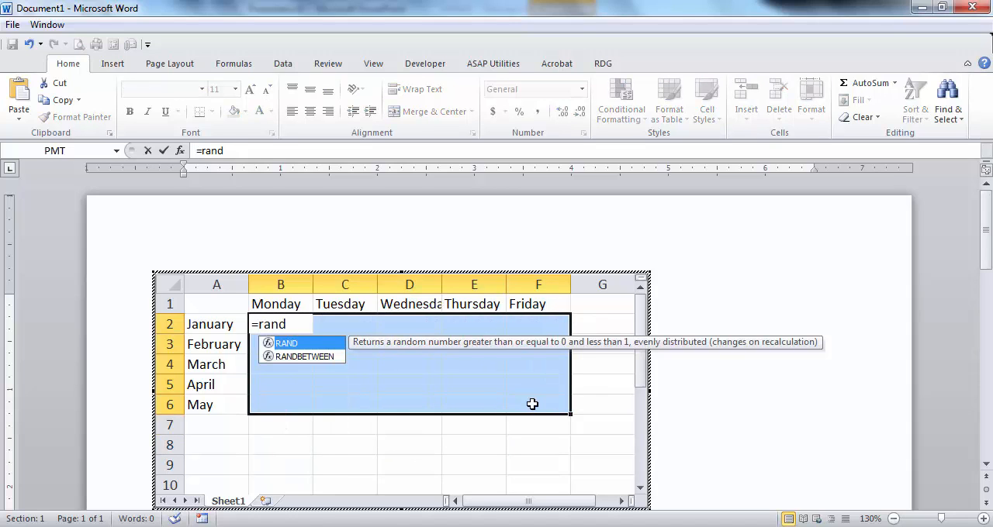
key(Down)
key(Tab)
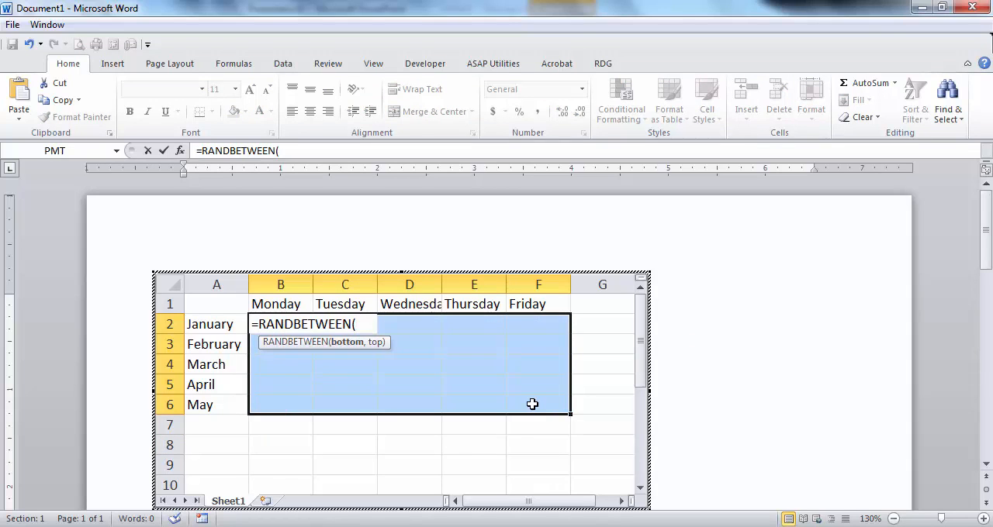
text(100,500))
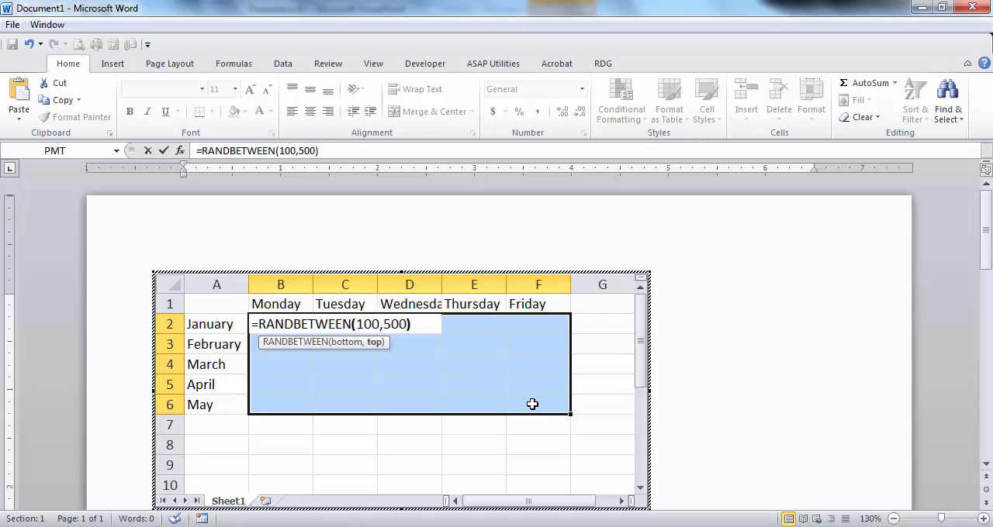
key(ctrl+Return)
Step: Add AutoSum totals for the months in column G and the weekdays in row 7, and leave worksheet editing
drag(279, 320, 598, 424)
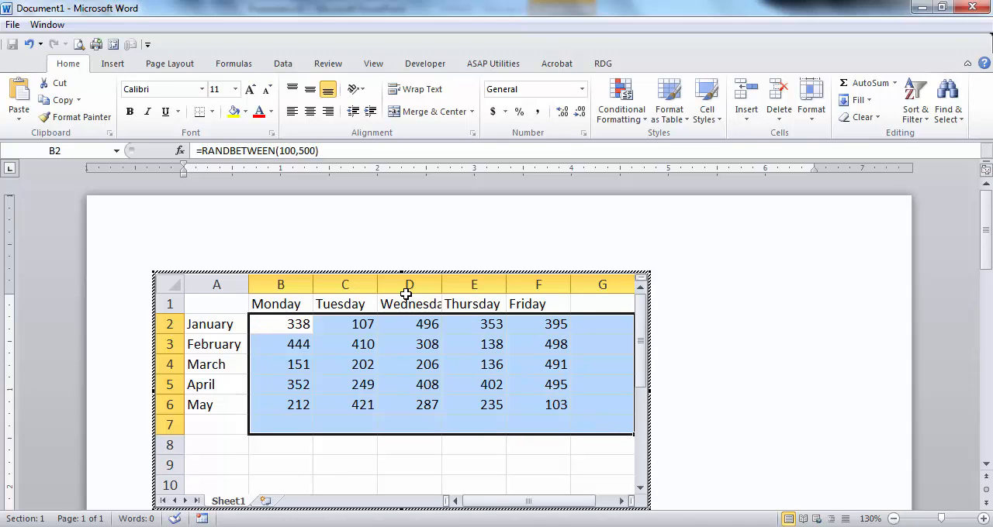
key(alt+equal)
click(434, 346)
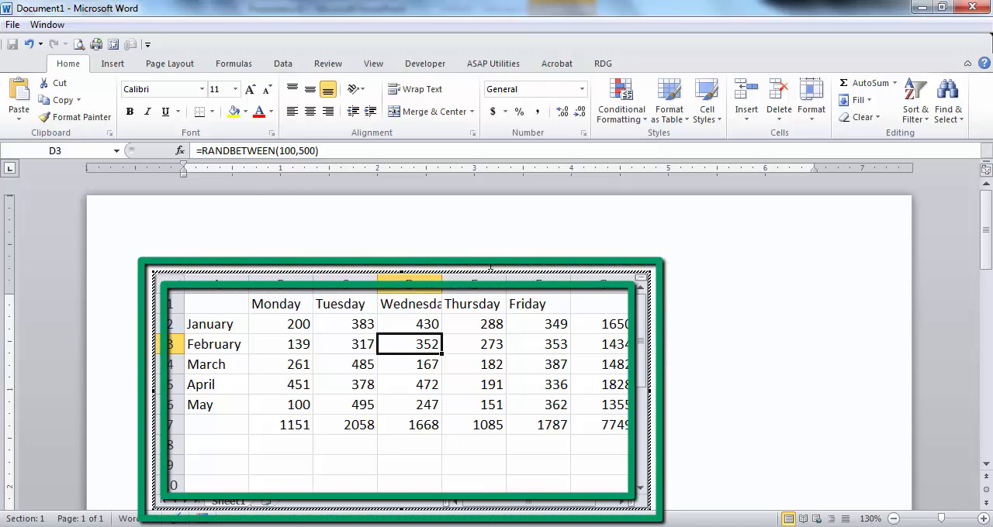
click(699, 303)
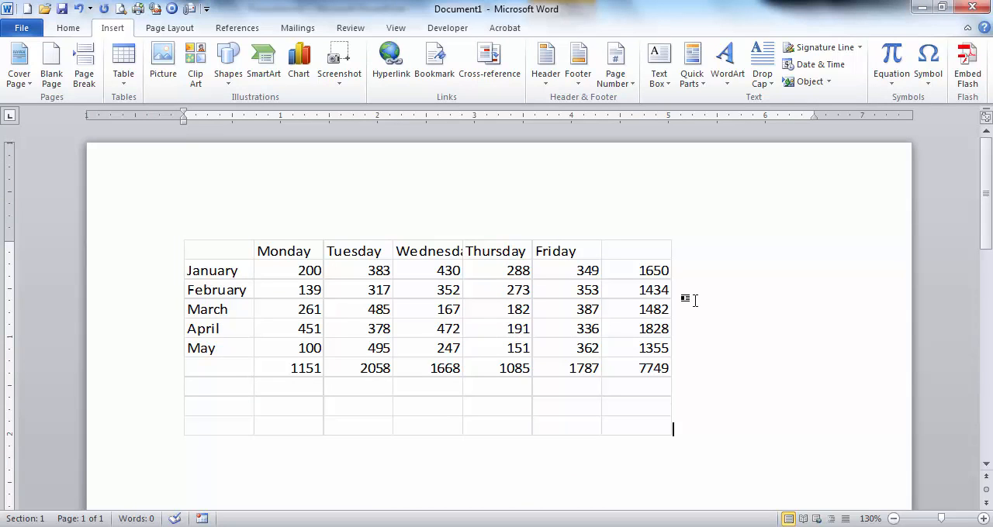
Step: Reopen the embedded worksheet to autofit column D and shorten the worksheet frame so it ends at row 7
click(425, 250)
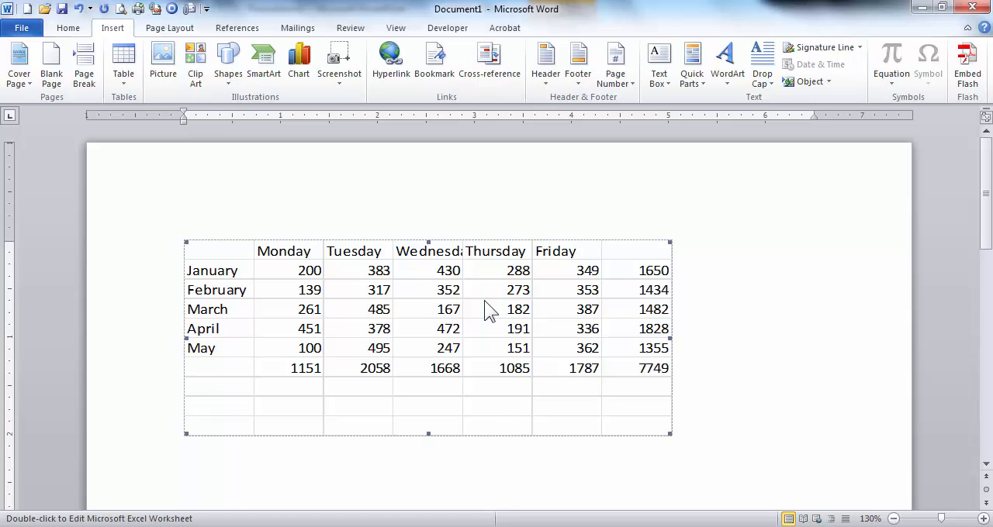
double_click(428, 299)
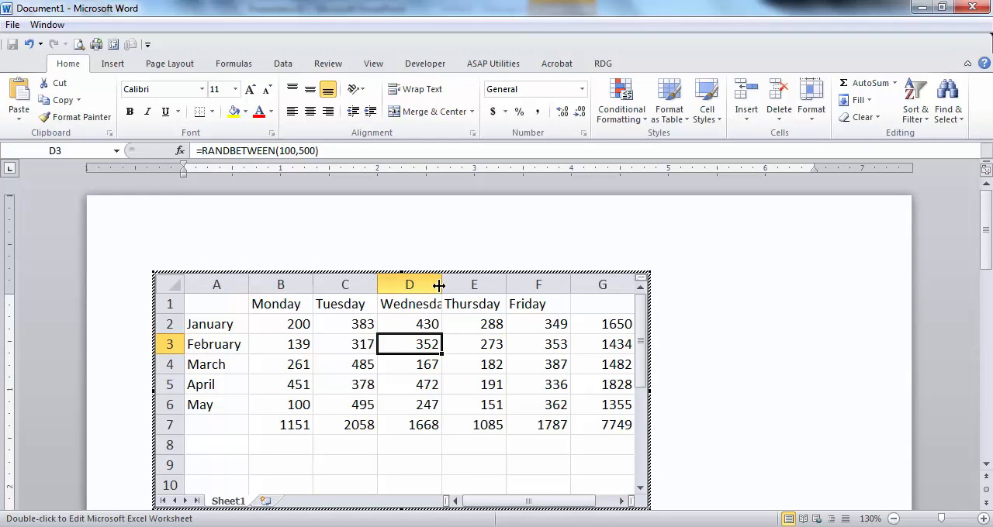
double_click(440, 285)
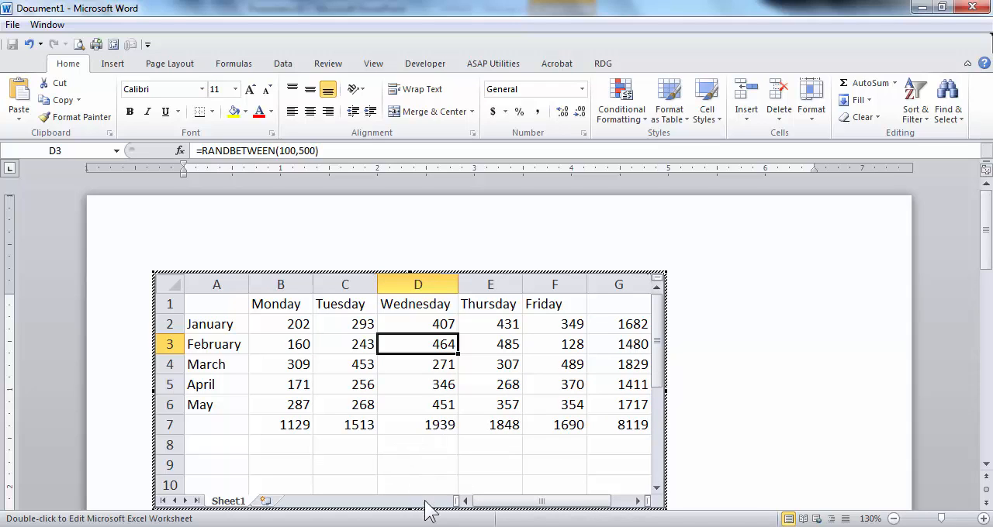
scroll(408, 512, down, 1)
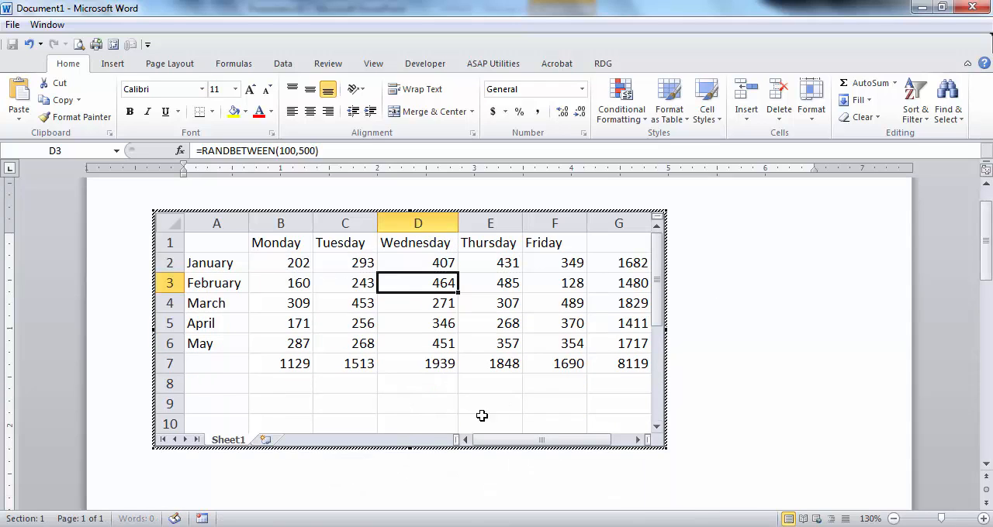
drag(410, 450, 418, 384)
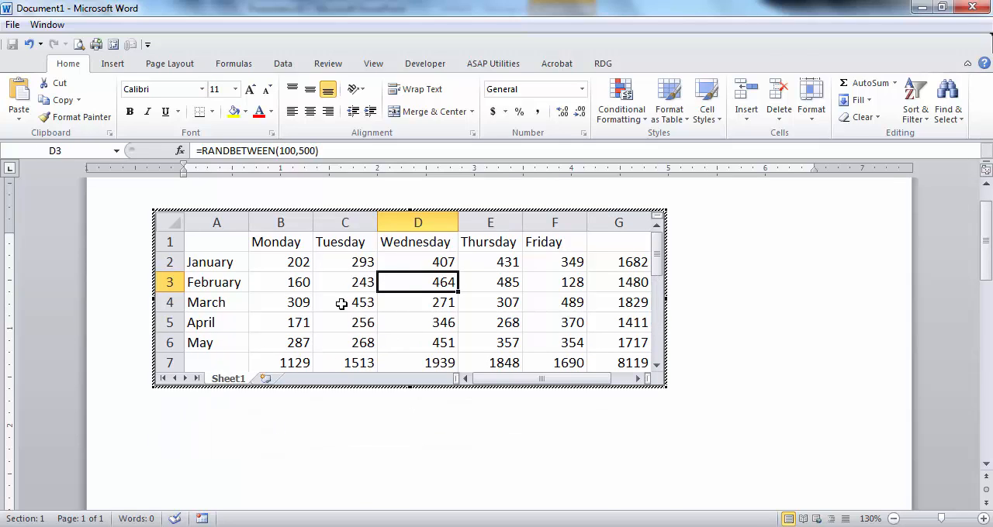
Step: Format the worksheet data A1:G7 as a table with the blue medium style and a header row
click(676, 98)
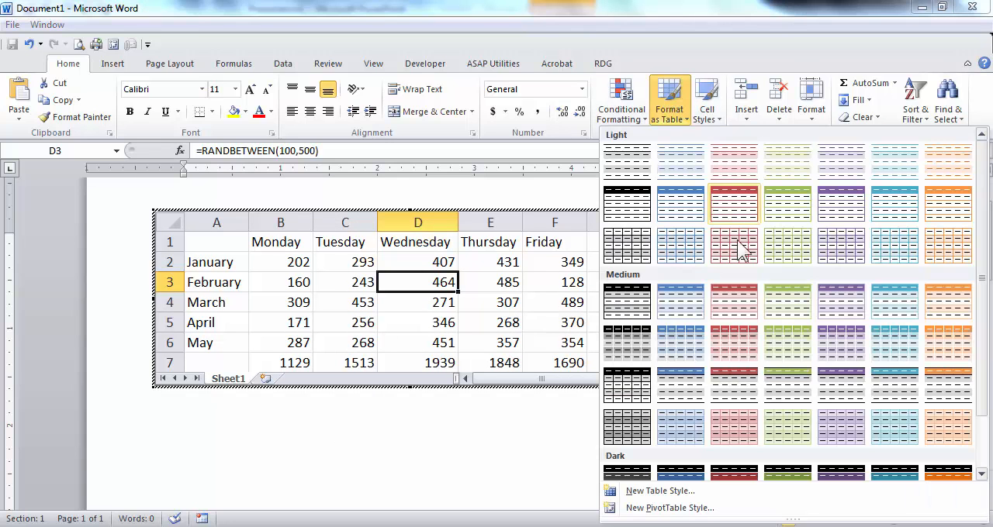
click(680, 303)
key(Return)
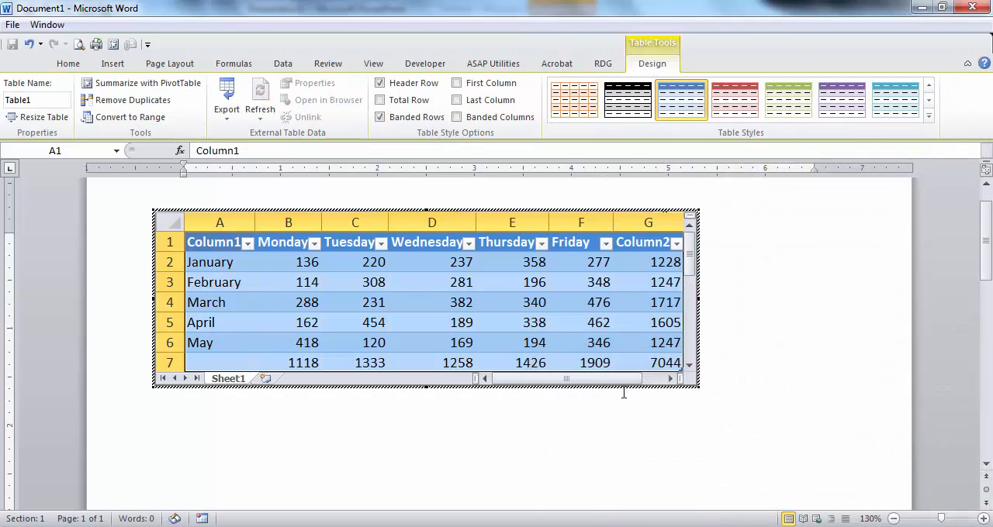
click(433, 289)
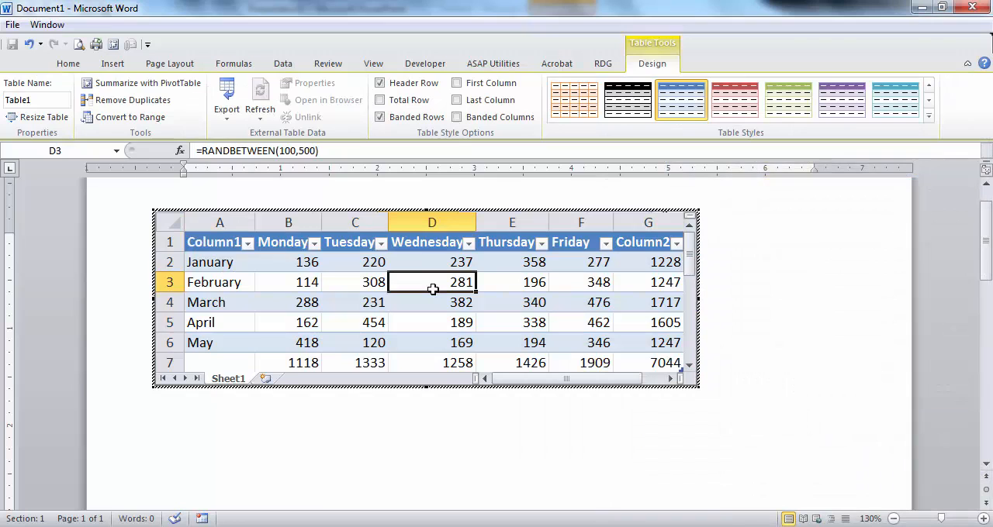
Step: Turn off the filter on the table's header row and leave worksheet editing
click(282, 63)
click(404, 101)
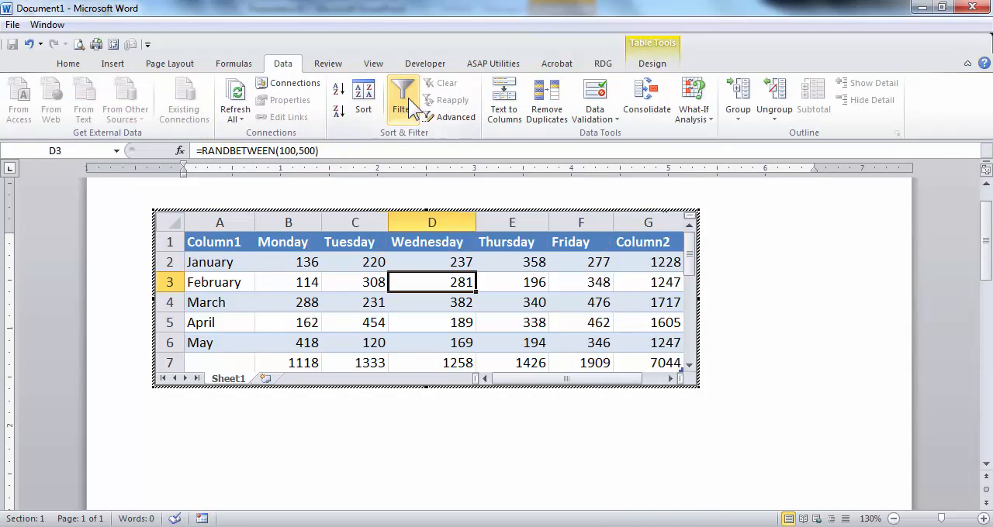
click(760, 369)
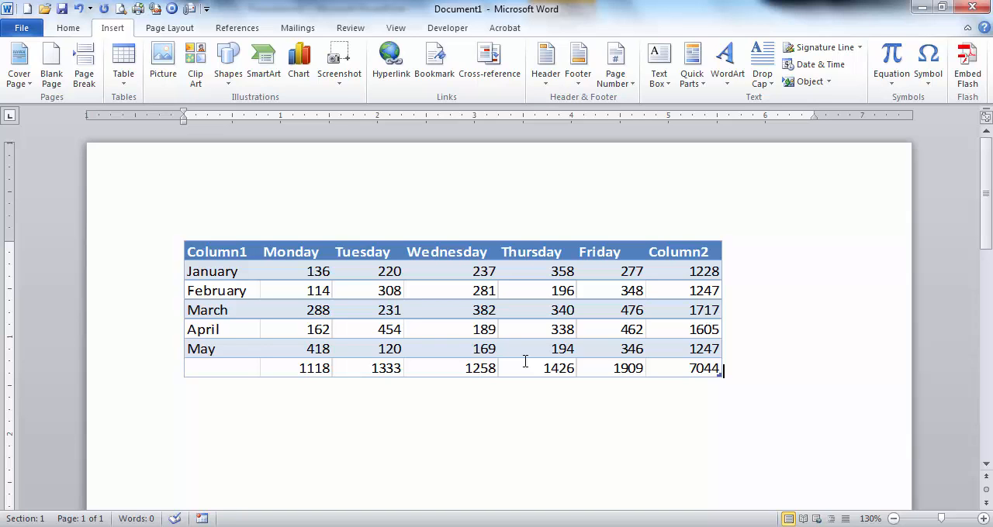
Step: Reopen the embedded worksheet, set the Tuesday value for February in C3 to 1000, and leave worksheet editing
double_click(439, 305)
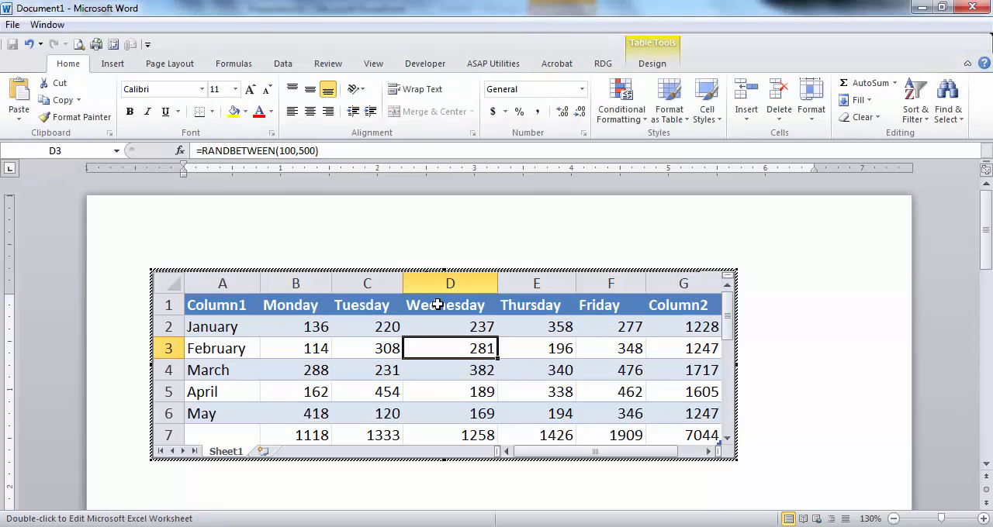
click(570, 377)
click(443, 366)
click(377, 373)
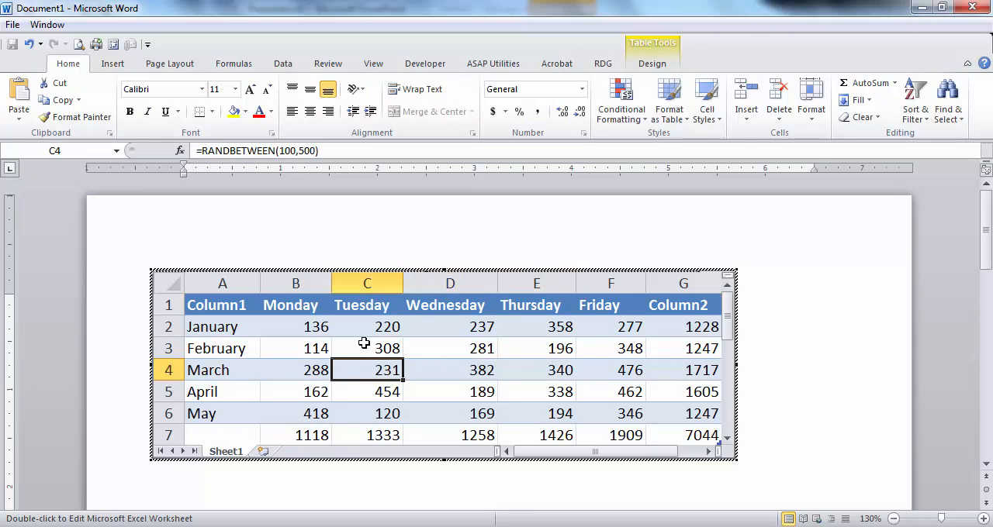
click(364, 346)
text(1000)
key(Return)
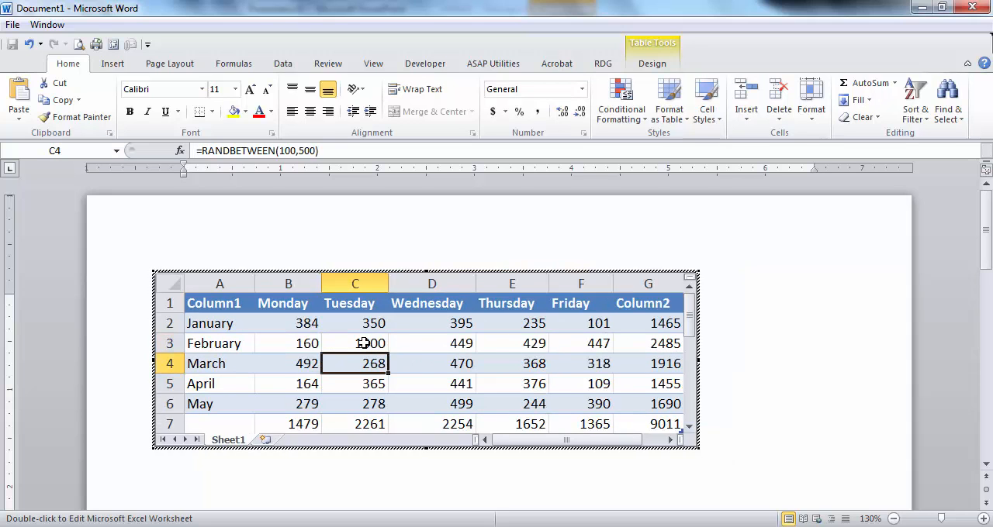
click(784, 353)
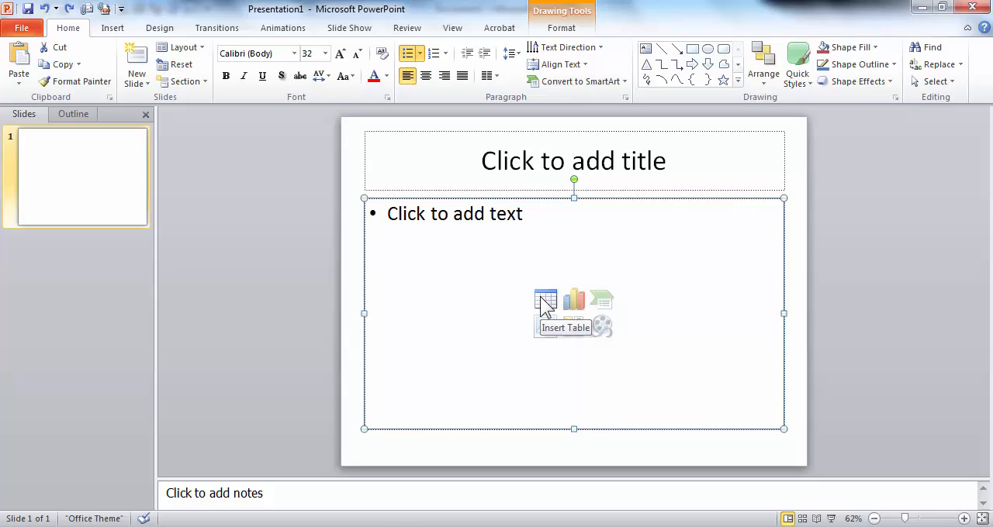
Step: Insert an Excel spreadsheet on slide 1 and enlarge its frame to show about columns A to I and rows 1 to 14
click(101, 31)
click(18, 62)
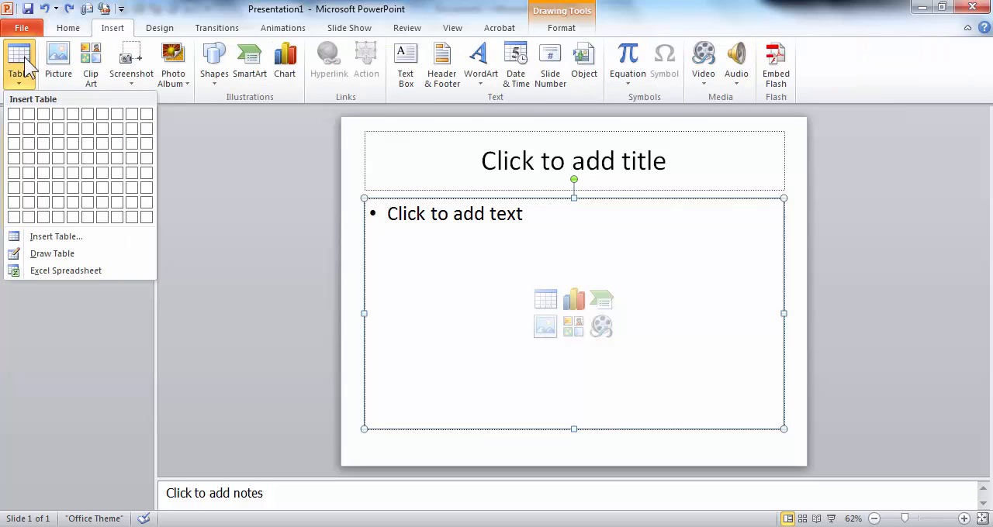
click(98, 273)
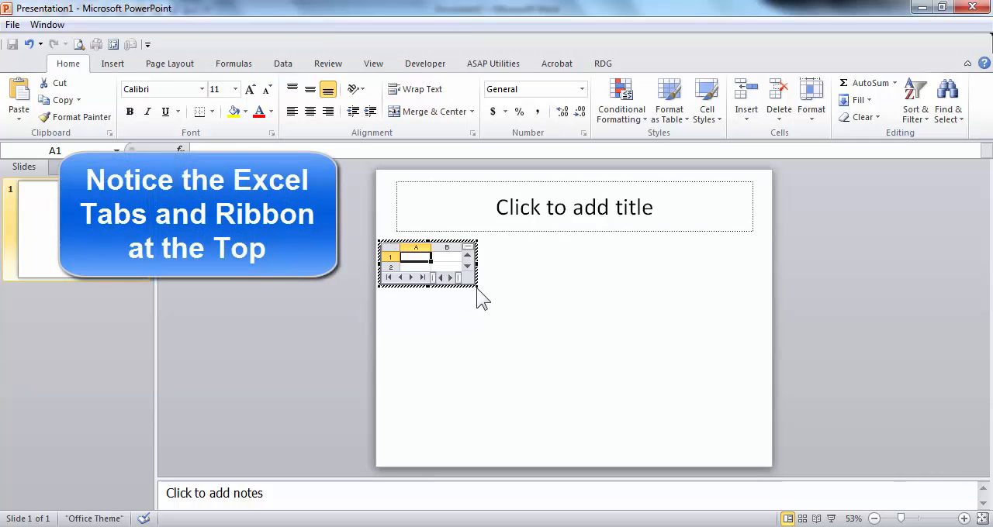
drag(477, 286, 709, 414)
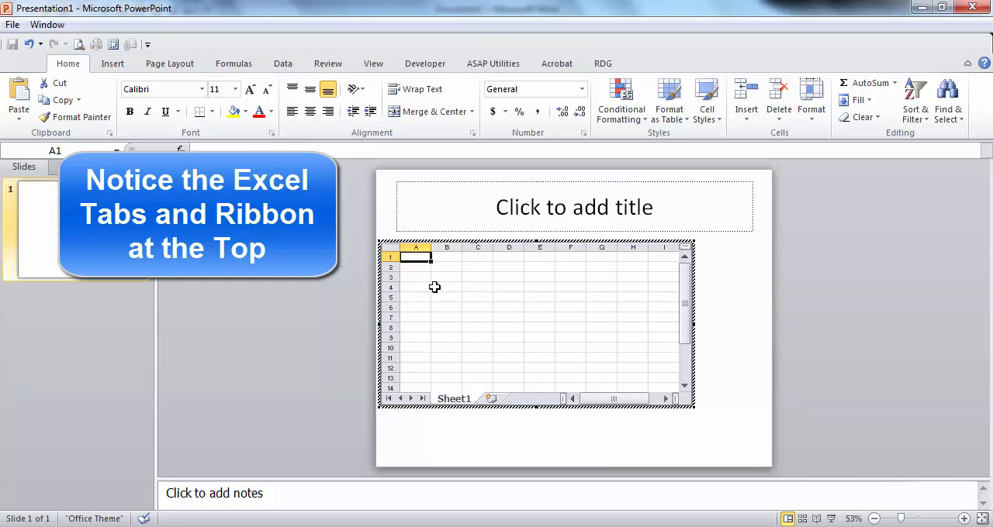
Step: Fill cells A2:A9 of the slide's worksheet with 100 and cells B1:H1 with 555
drag(416, 266, 425, 336)
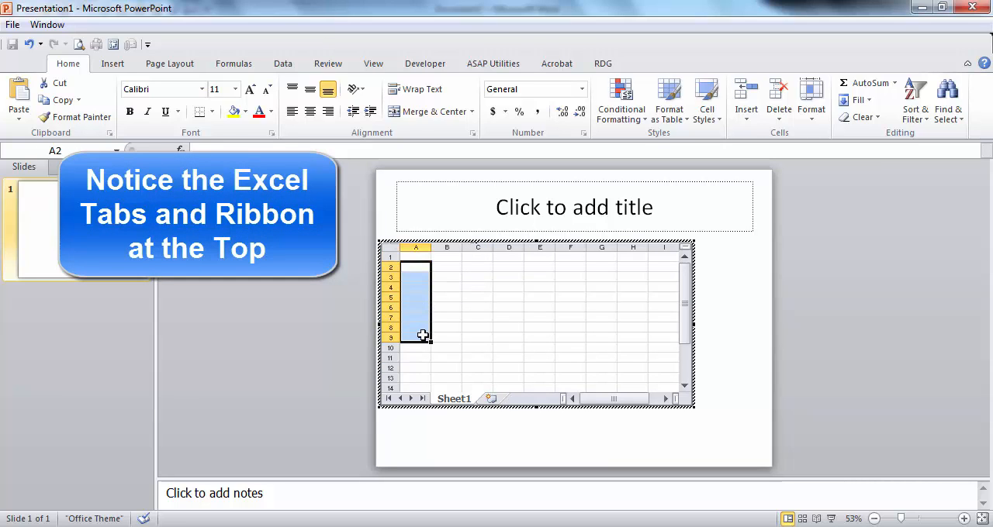
text(100)
key(ctrl+Return)
drag(448, 257, 620, 257)
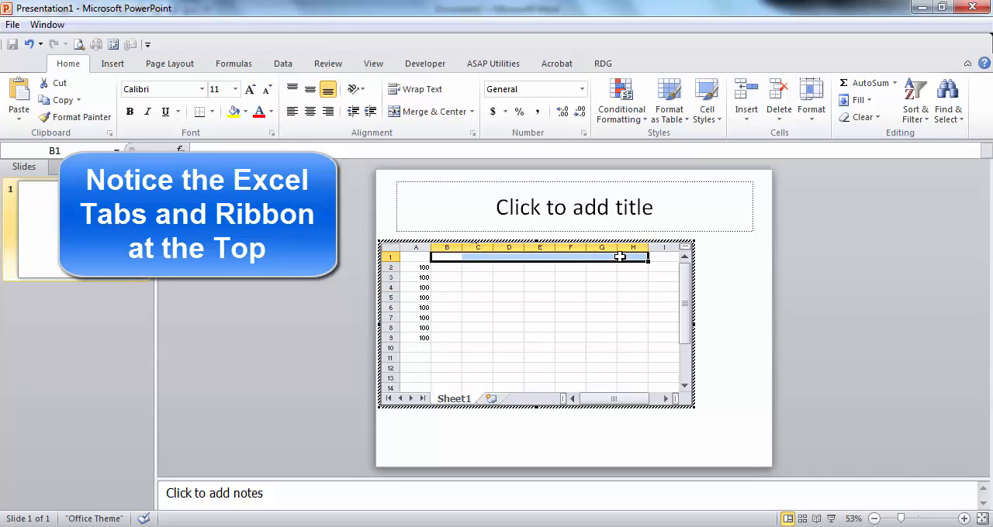
text(555)
key(ctrl+Return)
Step: Fill the range B2:H9 with the value 1234
drag(448, 266, 547, 316)
drag(594, 351, 629, 339)
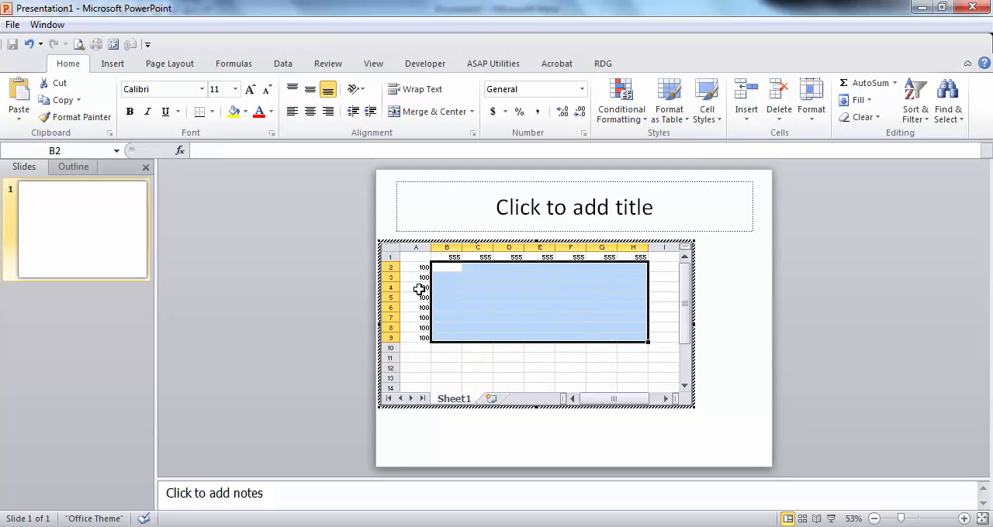
text(1234)
key(ctrl+Return)
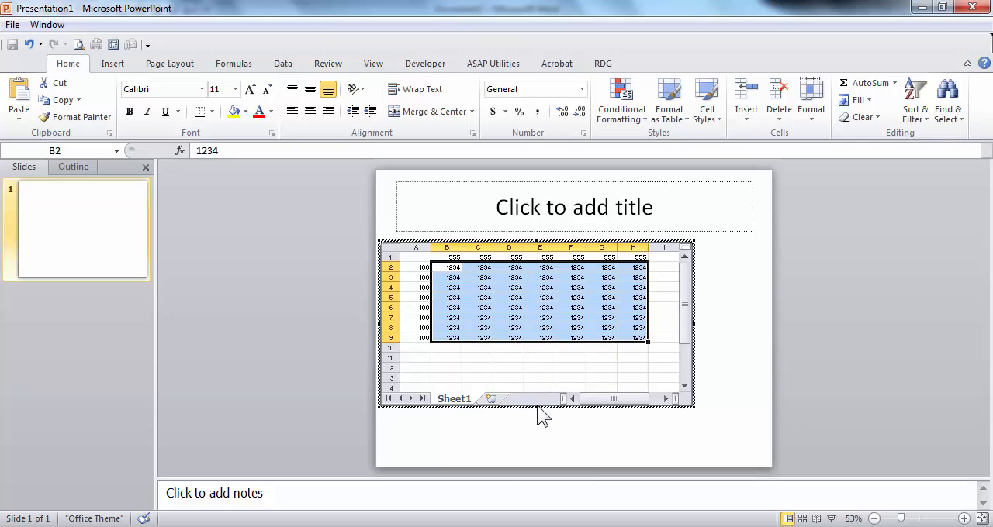
Step: Shorten the worksheet frame to about row 8, narrow it to drop the empty column I, and leave worksheet editing
drag(538, 407, 521, 349)
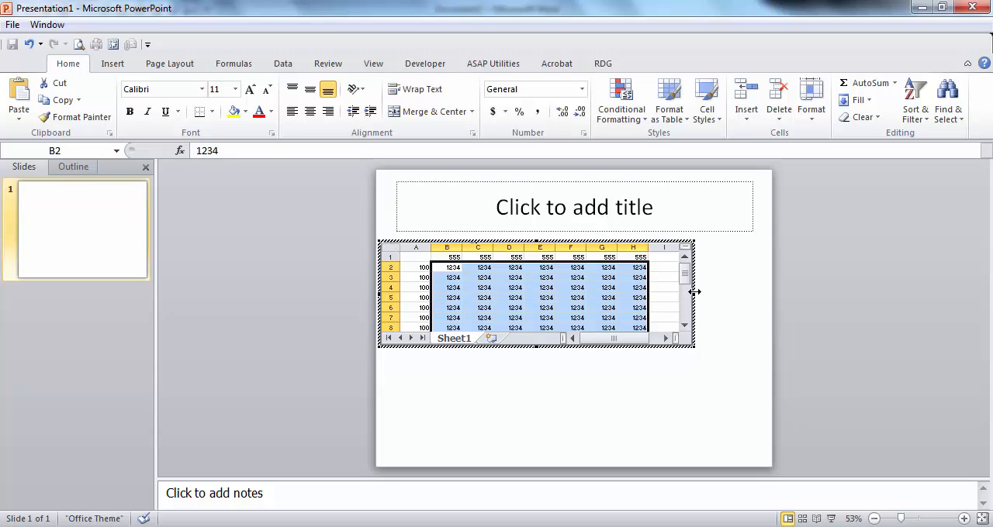
drag(694, 290, 660, 275)
click(698, 288)
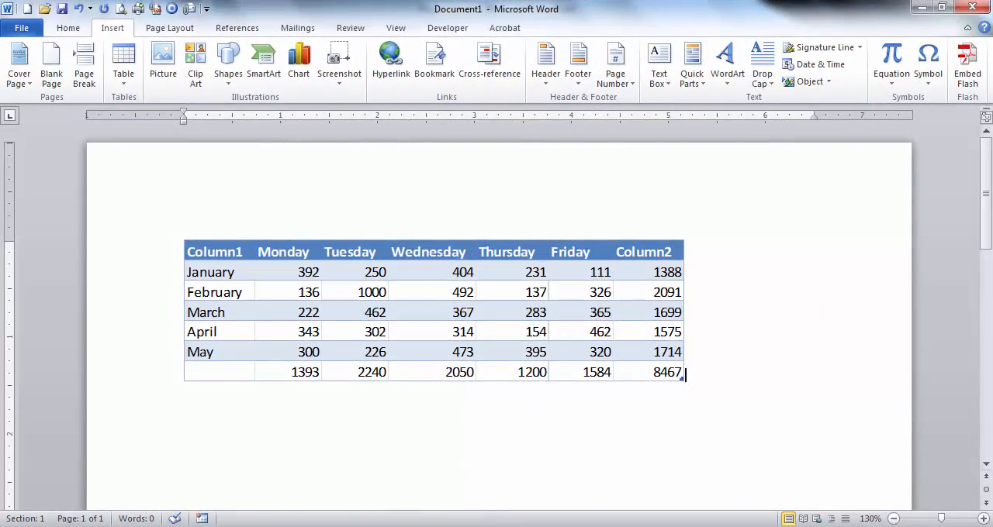
Step: Review the Excel spreadsheet insertion option, reopen the embedded worksheet to examine its insert, page layout, formula and data commands, and leave editing
click(131, 67)
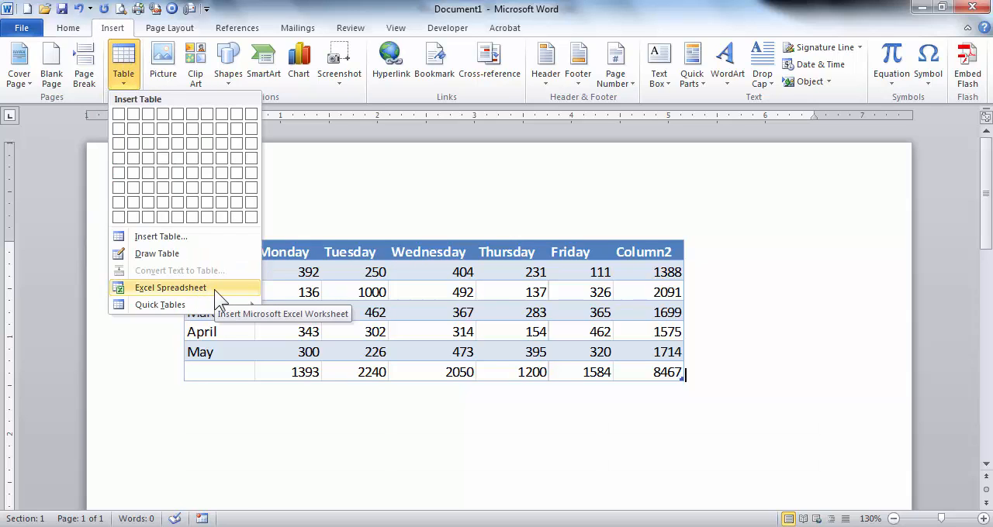
click(385, 318)
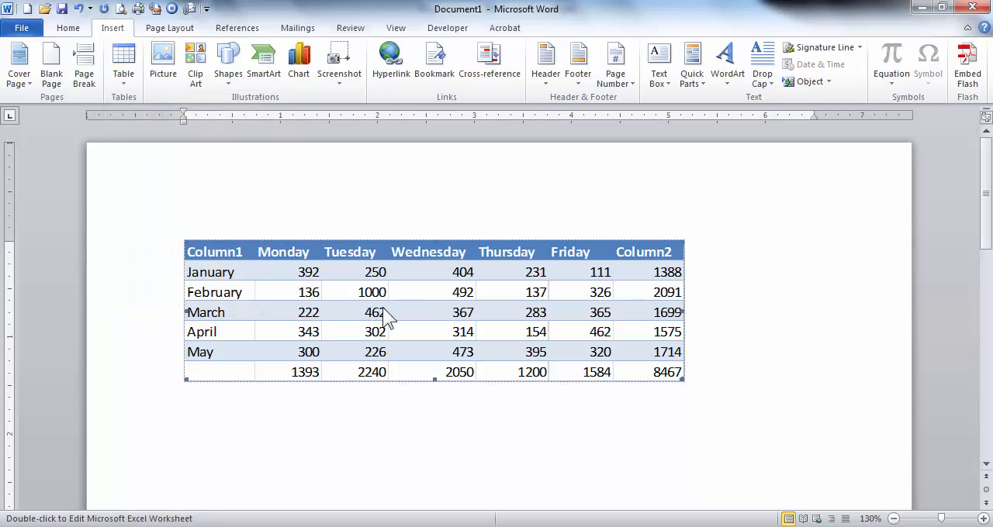
double_click(386, 318)
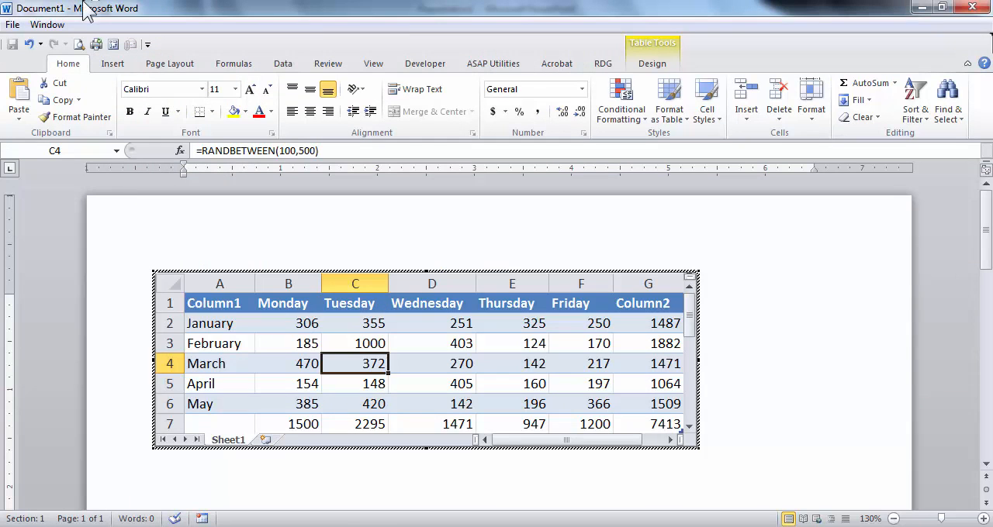
click(113, 64)
click(170, 63)
click(235, 65)
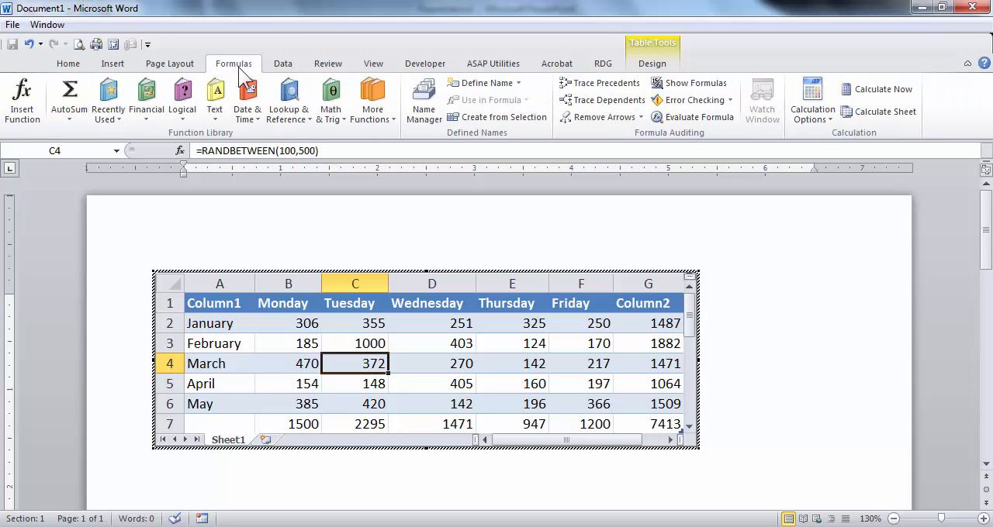
click(279, 65)
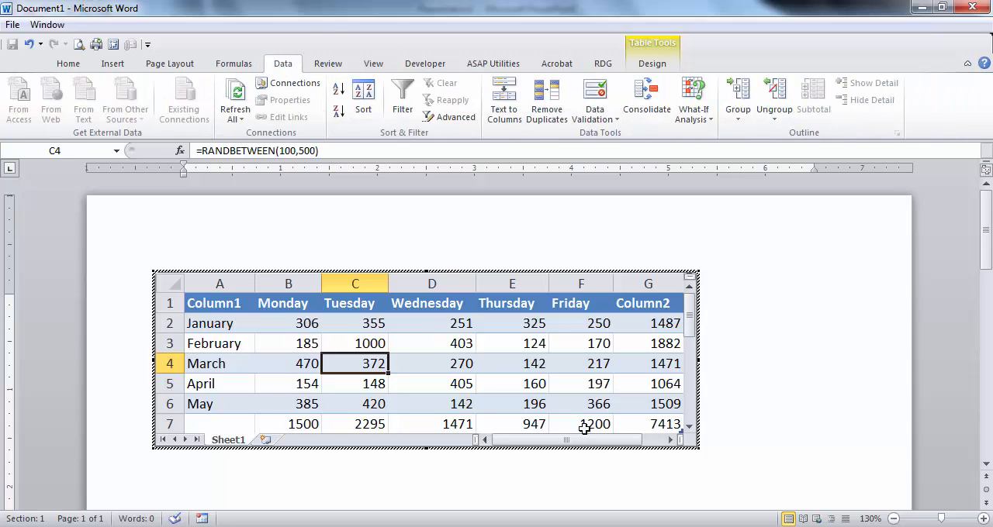
click(730, 381)
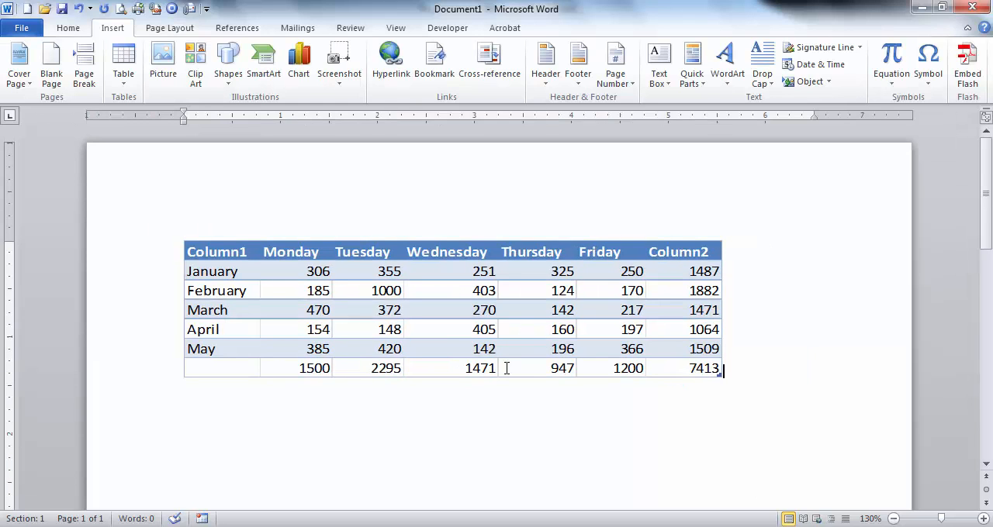